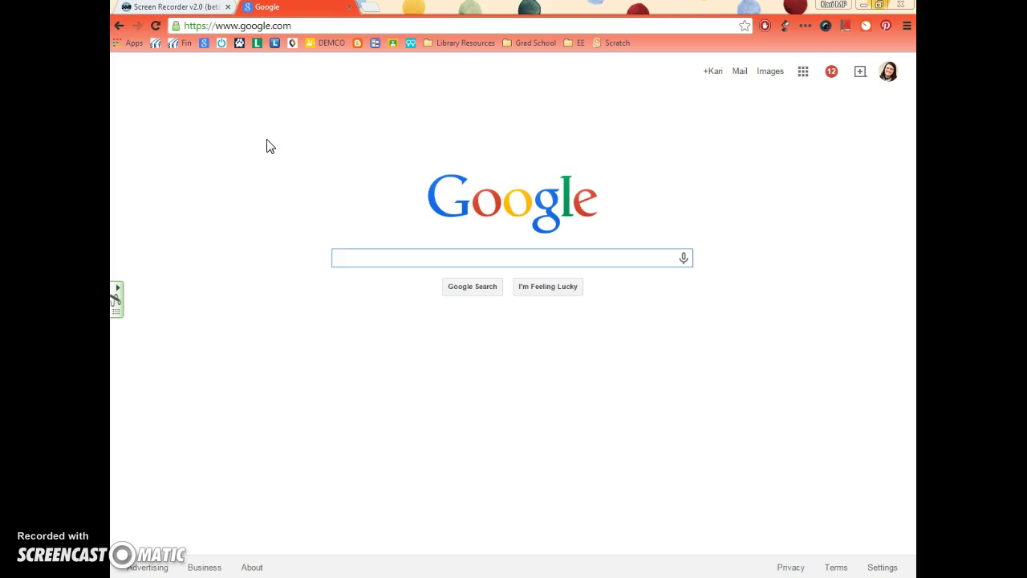
# Step: Open drive.google.com in a new browser tab
pyautogui.click(313, 16)
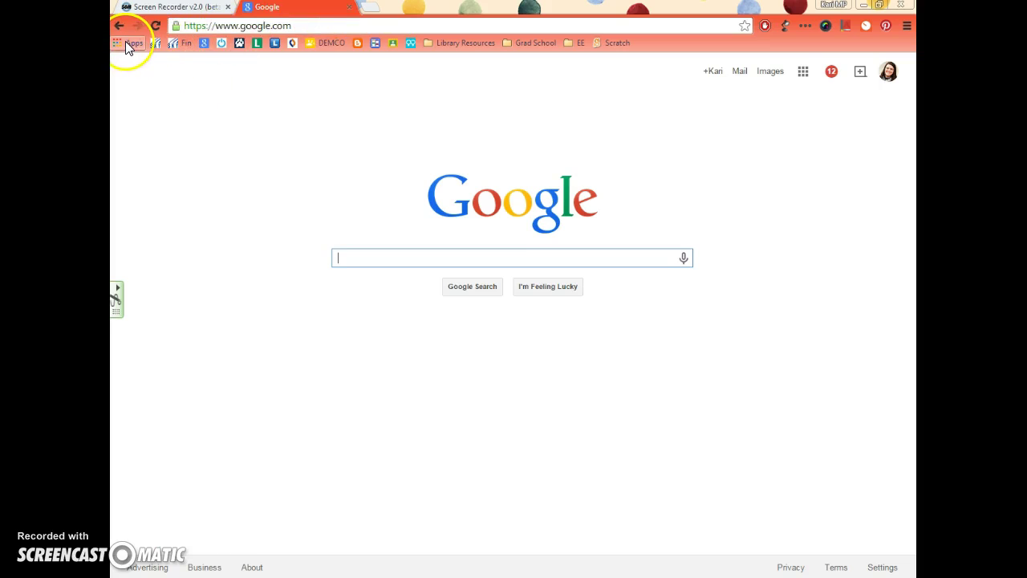
pyautogui.click(371, 8)
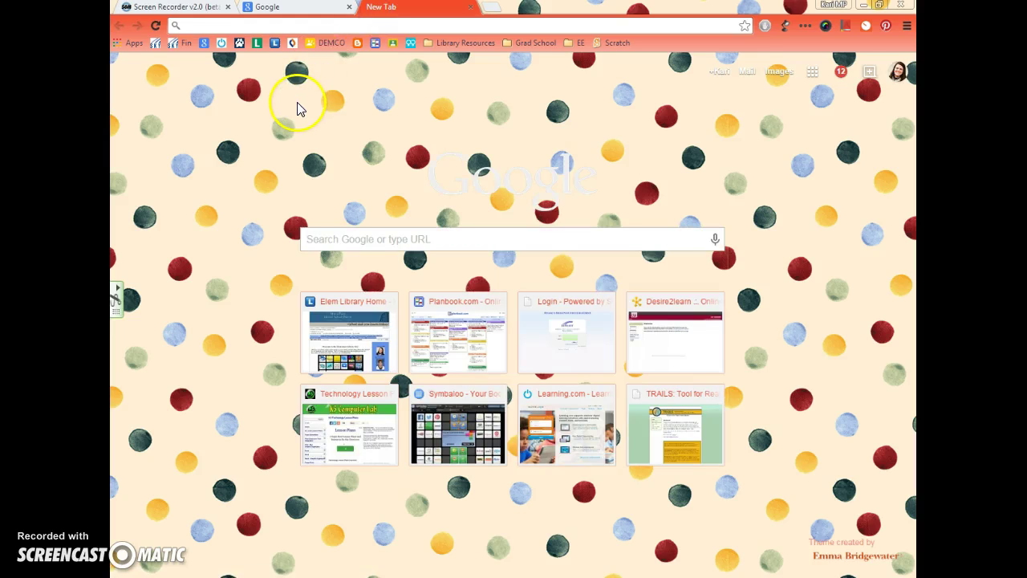
pyautogui.click(134, 43)
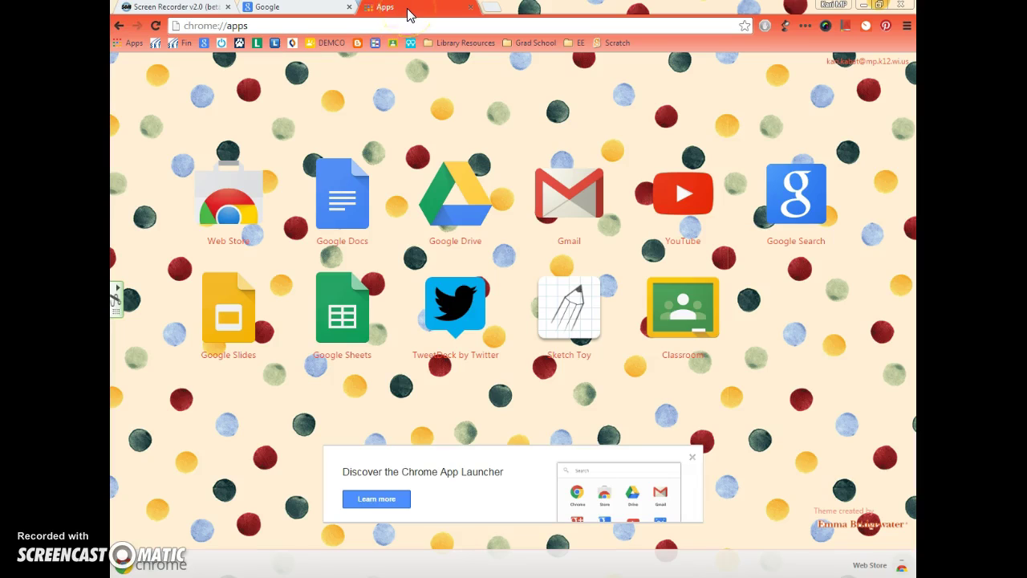
pyautogui.click(259, 26)
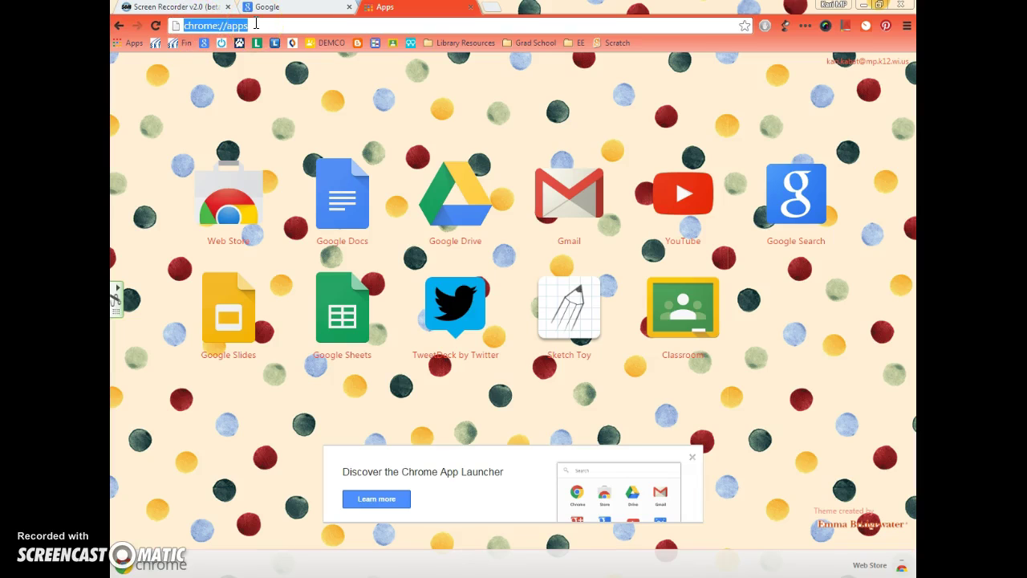
pyautogui.write('driv')
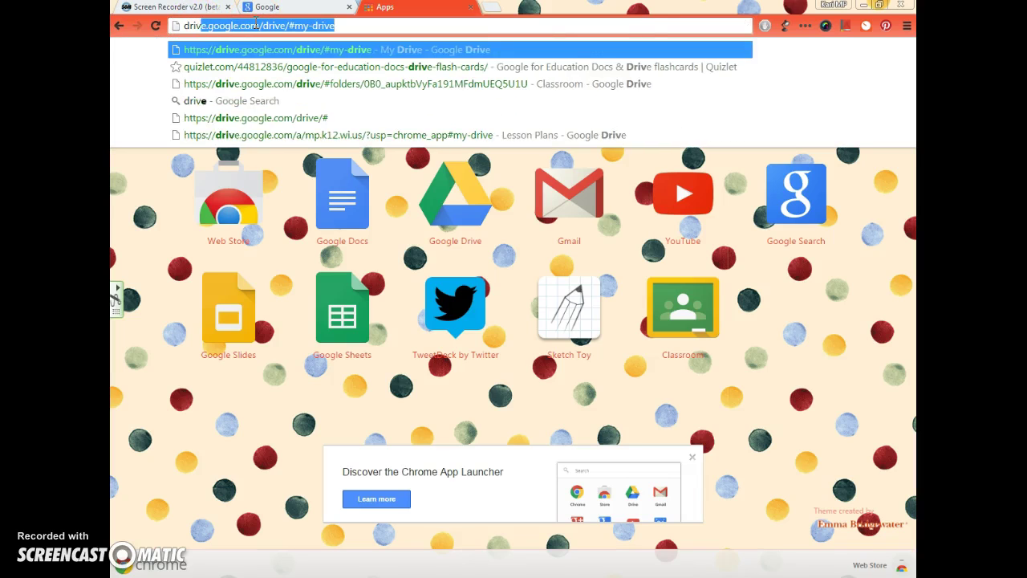
pyautogui.write('e.google.com')
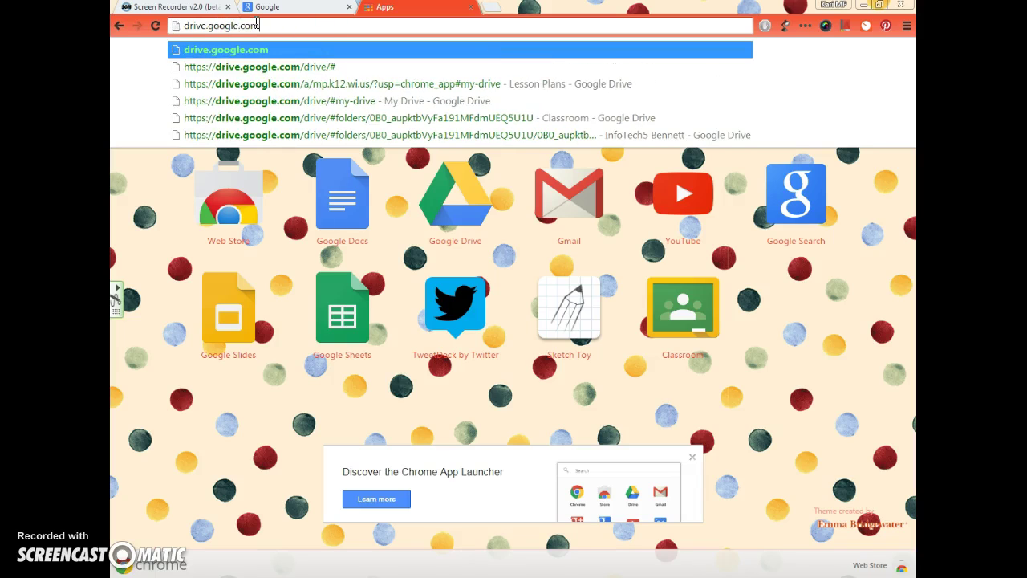
pyautogui.press('Return')
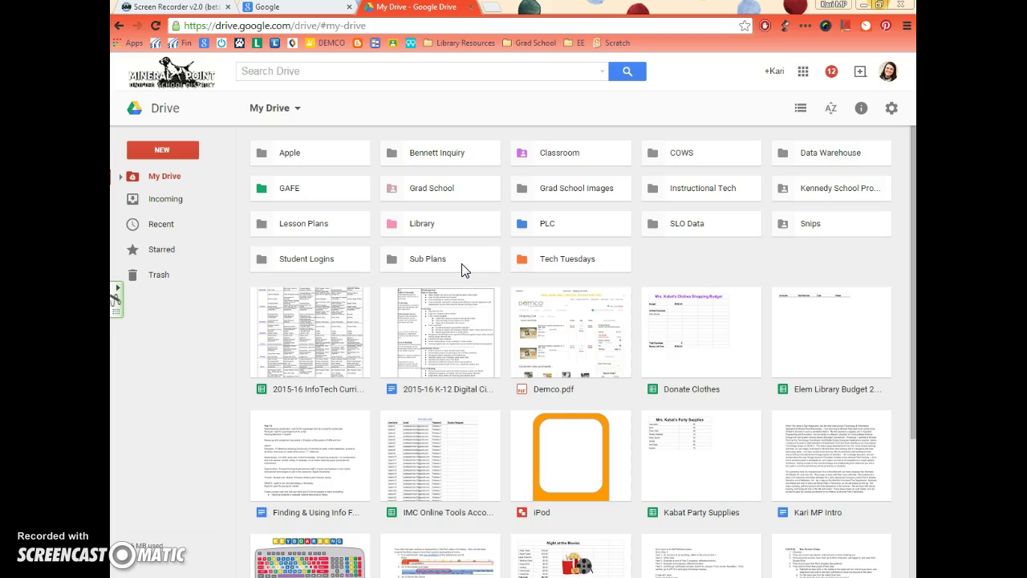
# Step: Create a new folder named "Wisconsin Images" in My Drive
pyautogui.click(440, 273)
pyautogui.click(158, 154)
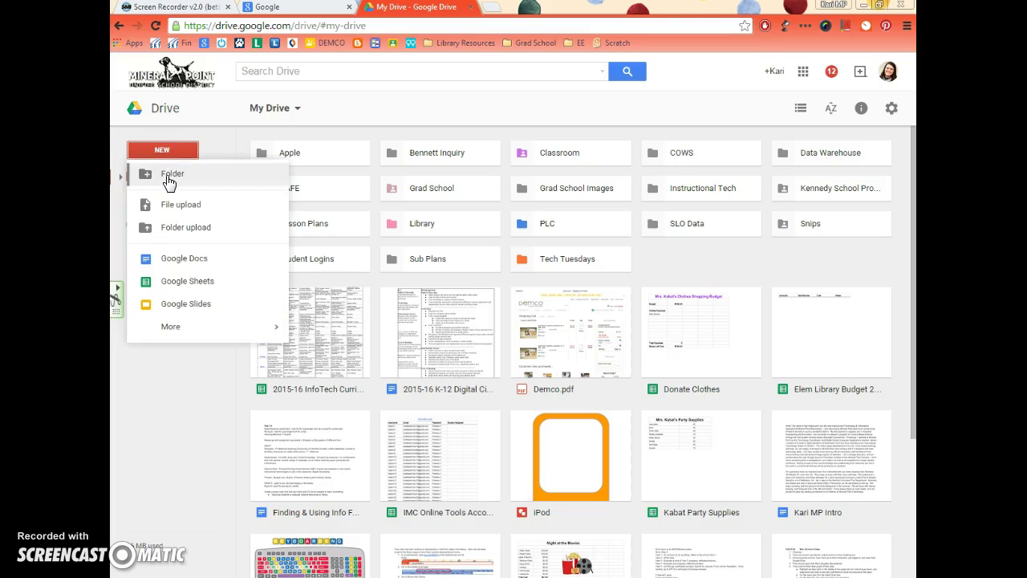
pyautogui.click(169, 180)
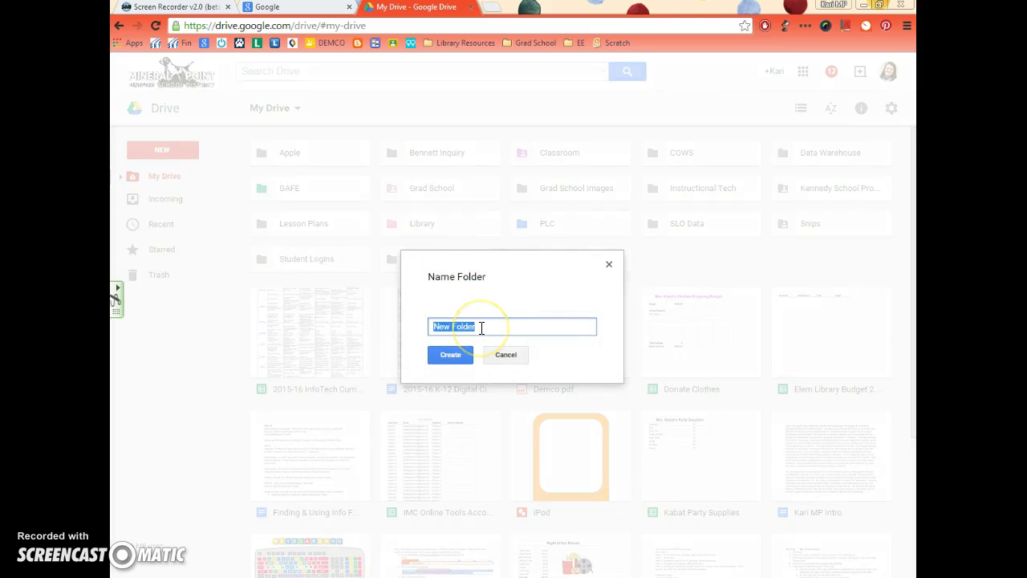
pyautogui.write('Wisconsin Images')
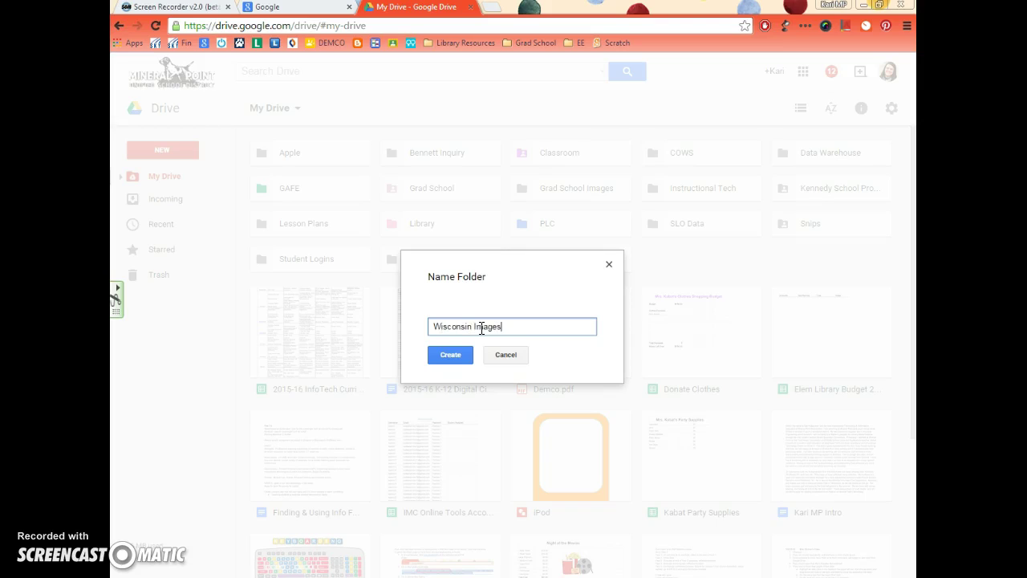
pyautogui.click(450, 355)
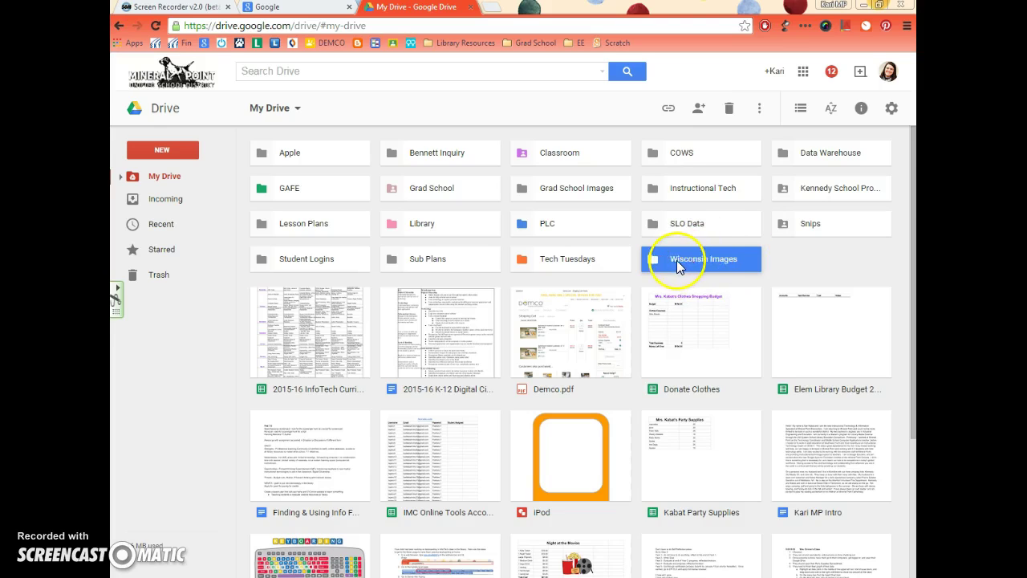
pyautogui.click(687, 258)
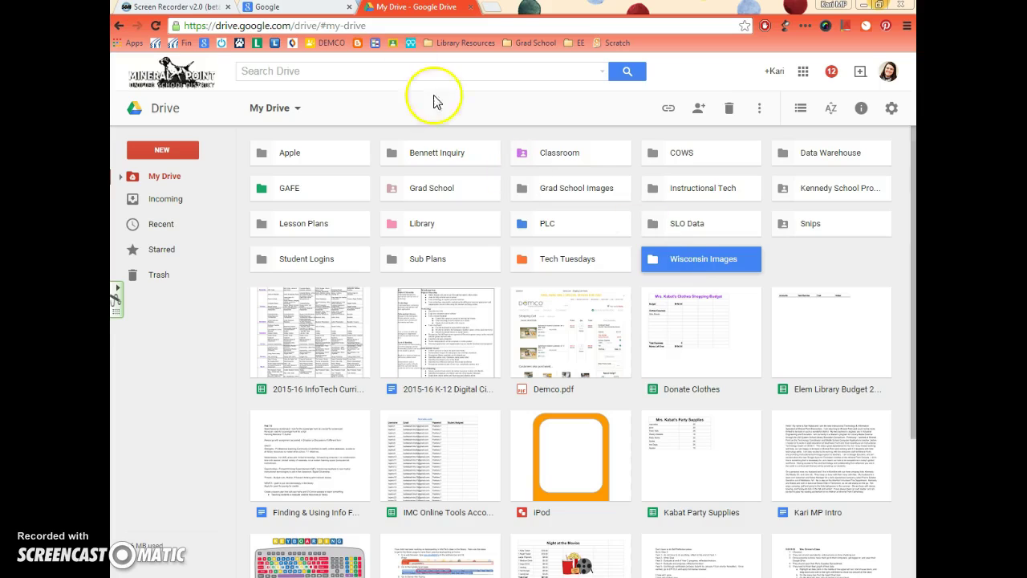
# Step: Return to the Google page and run a web search for "Wisconsin natural resources"
pyautogui.click(291, 9)
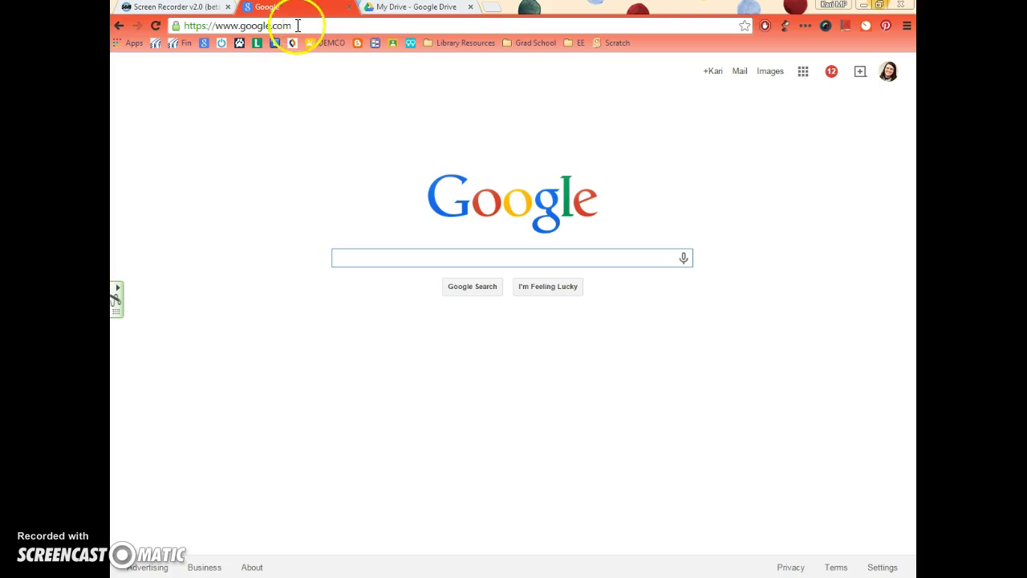
pyautogui.click(378, 256)
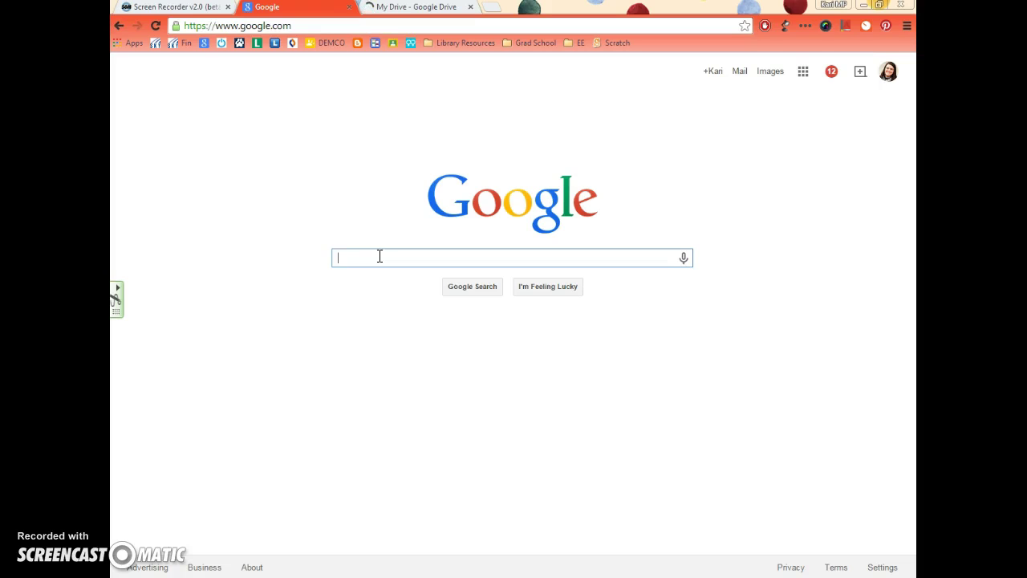
pyautogui.write('Wisconsin ')
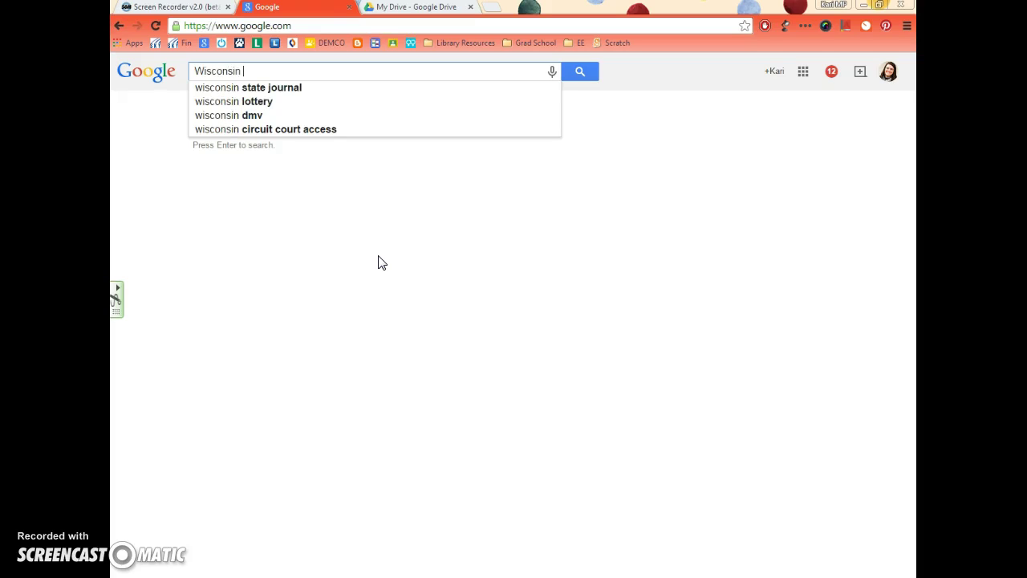
pyautogui.write('natural resources')
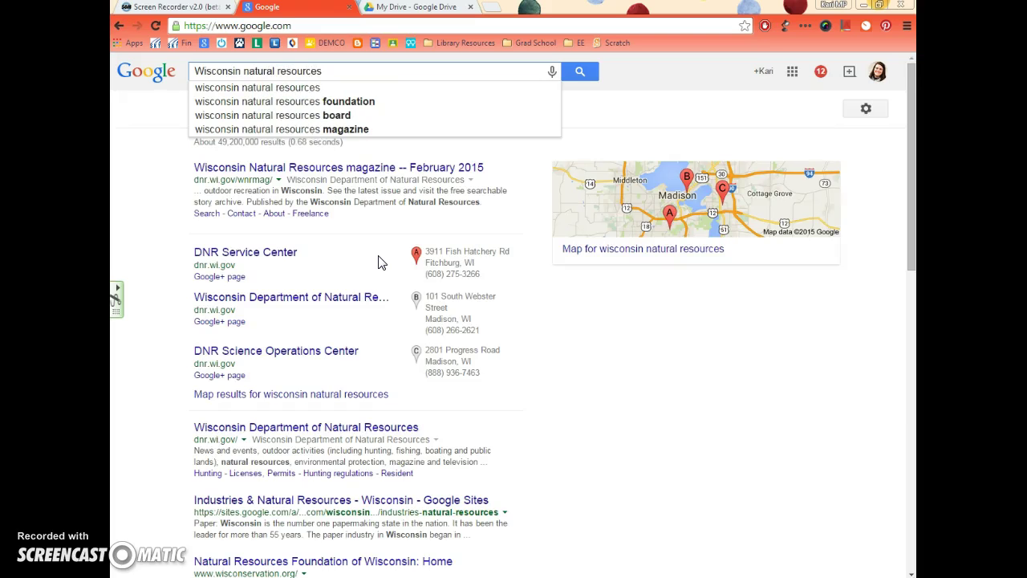
pyautogui.moveTo(381, 263)
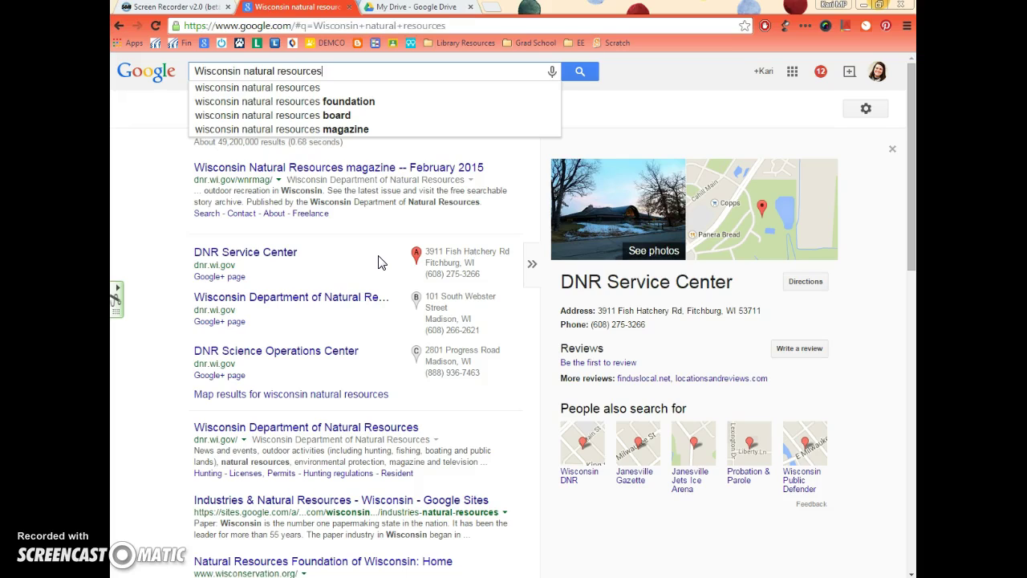
pyautogui.click(358, 258)
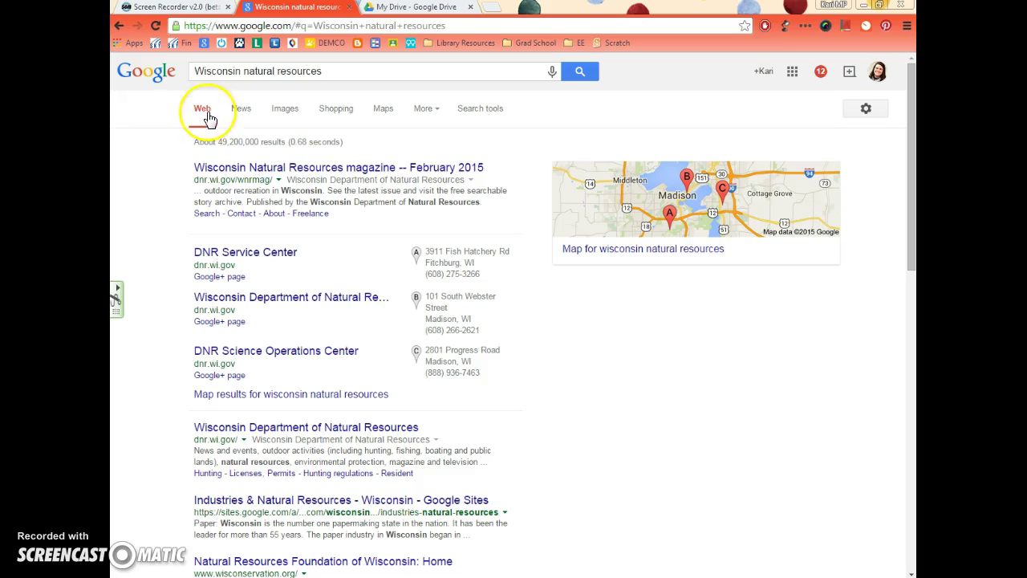
# Step: Switch to the image results and filter them by usage rights to "Labeled for reuse"
pyautogui.click(285, 110)
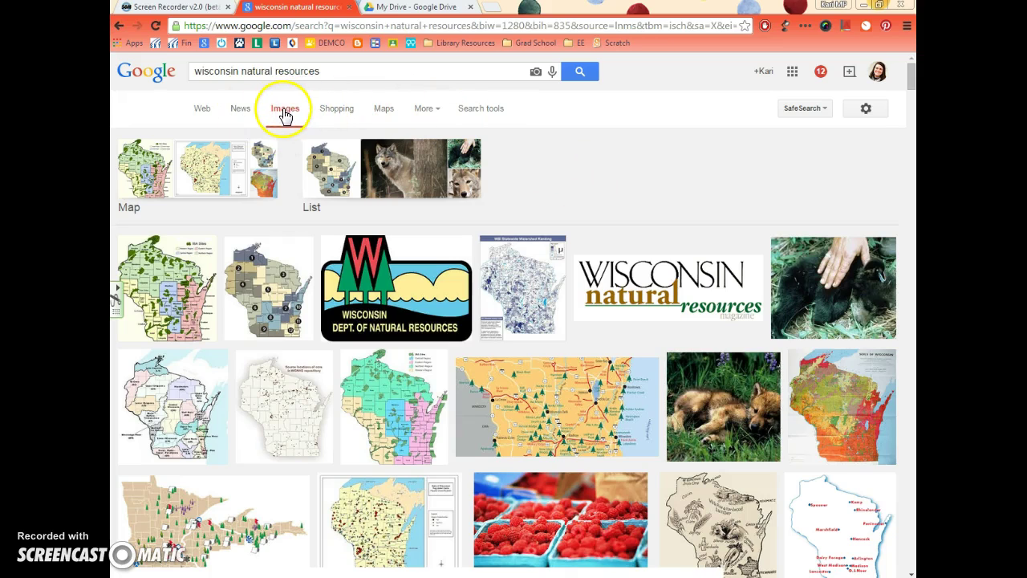
pyautogui.click(488, 113)
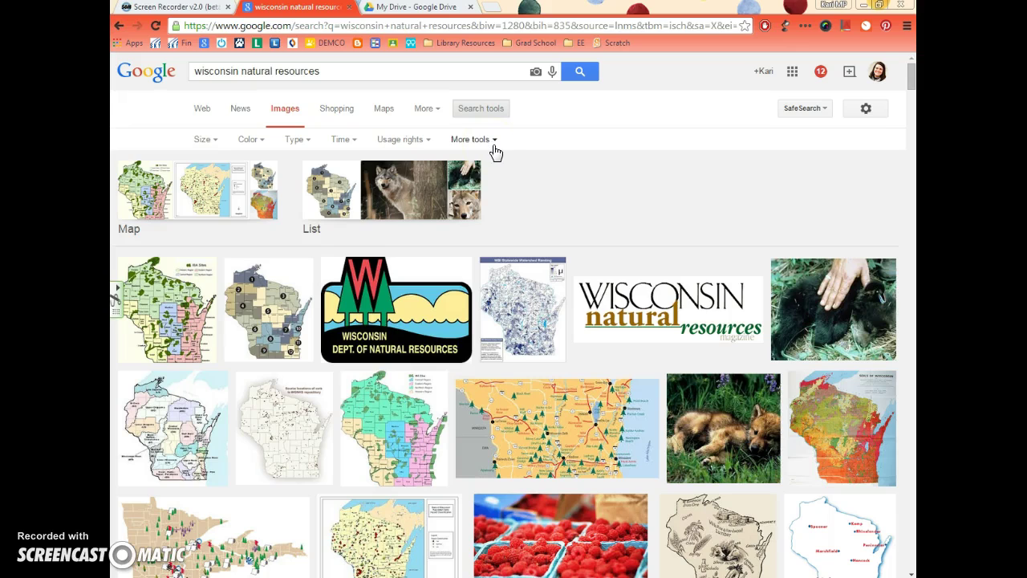
pyautogui.click(430, 143)
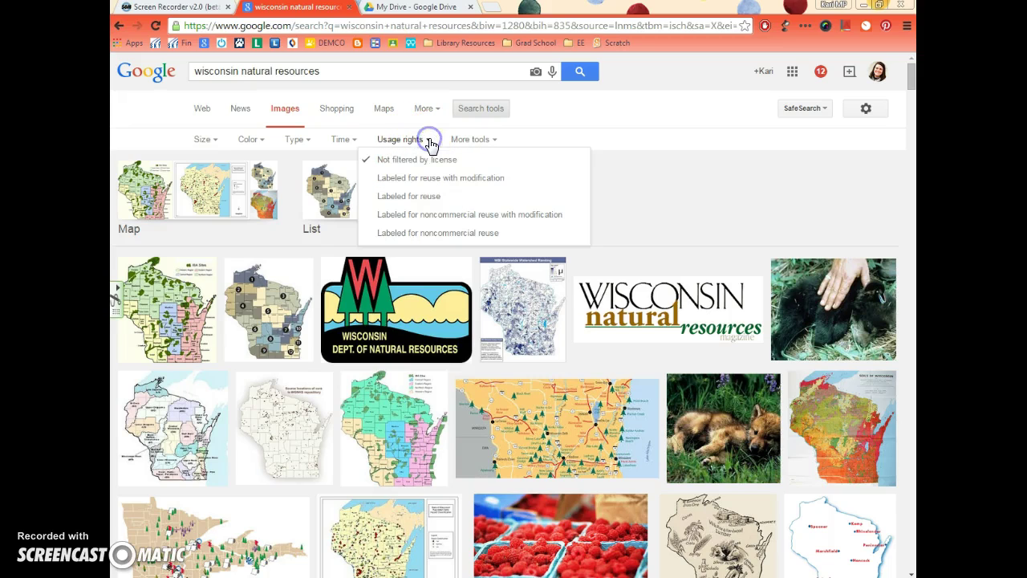
pyautogui.click(452, 201)
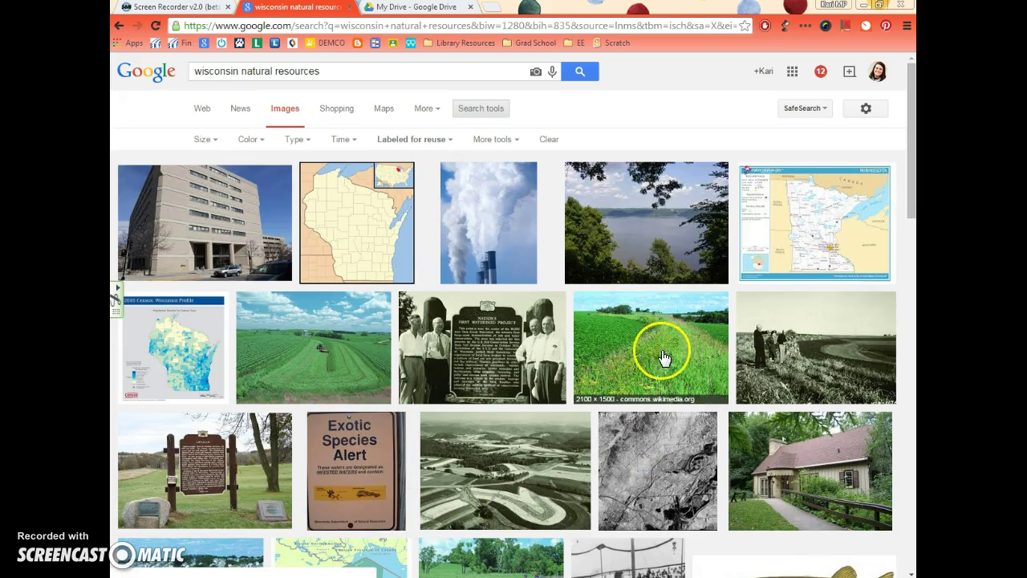
# Step: Enlarge the photo of the tractor in the green crop field and choose the Apple folder in Documents as its save location
pyautogui.click(321, 355)
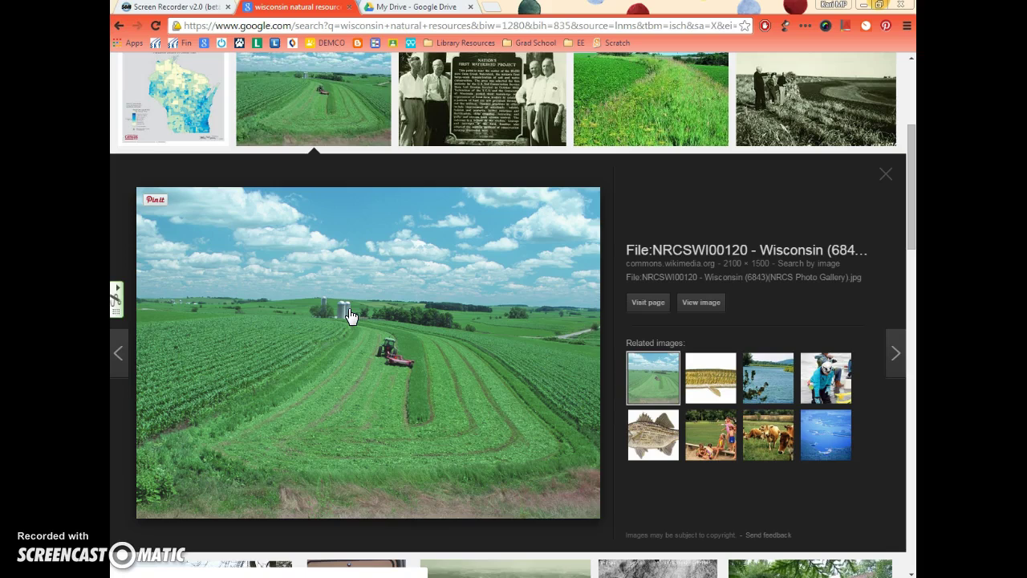
pyautogui.rightClick(351, 316)
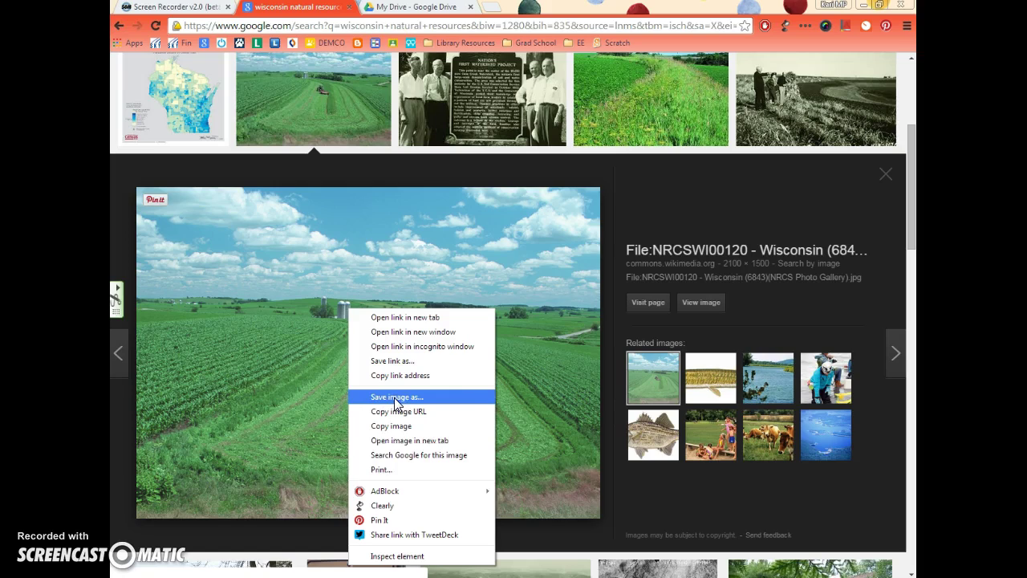
pyautogui.click(432, 397)
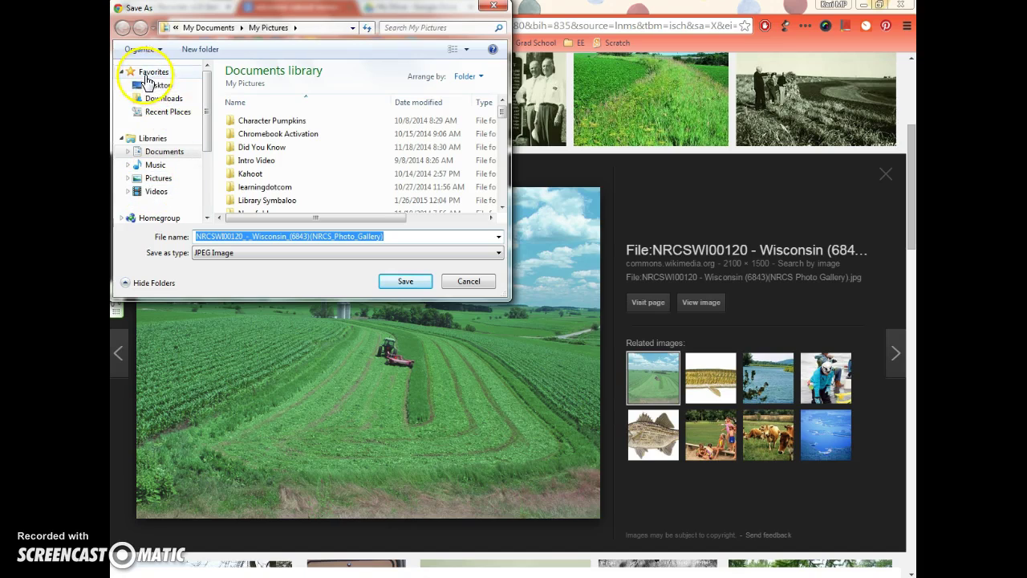
pyautogui.click(160, 157)
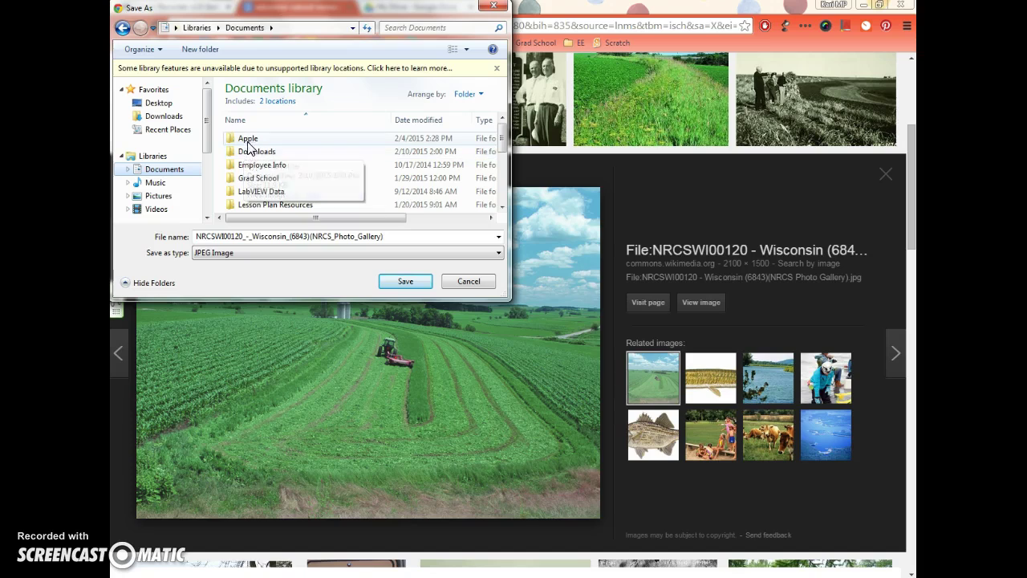
pyautogui.click(248, 141)
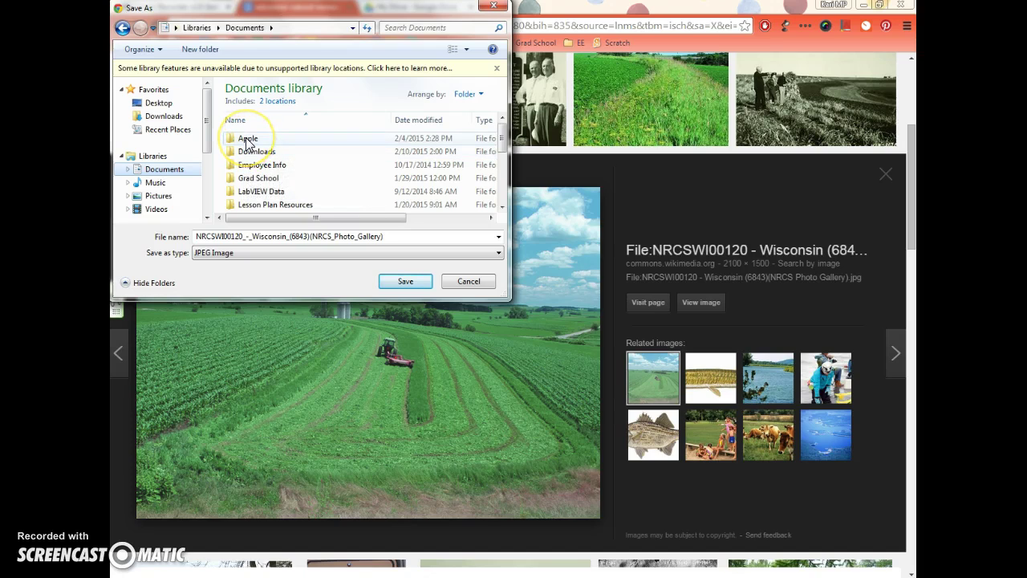
pyautogui.click(248, 140)
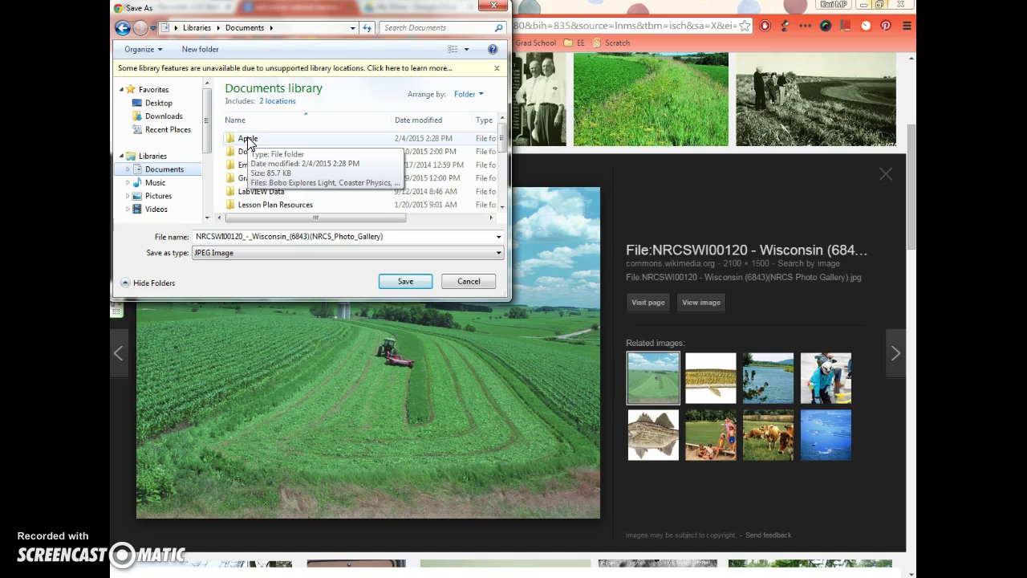
pyautogui.doubleClick(248, 140)
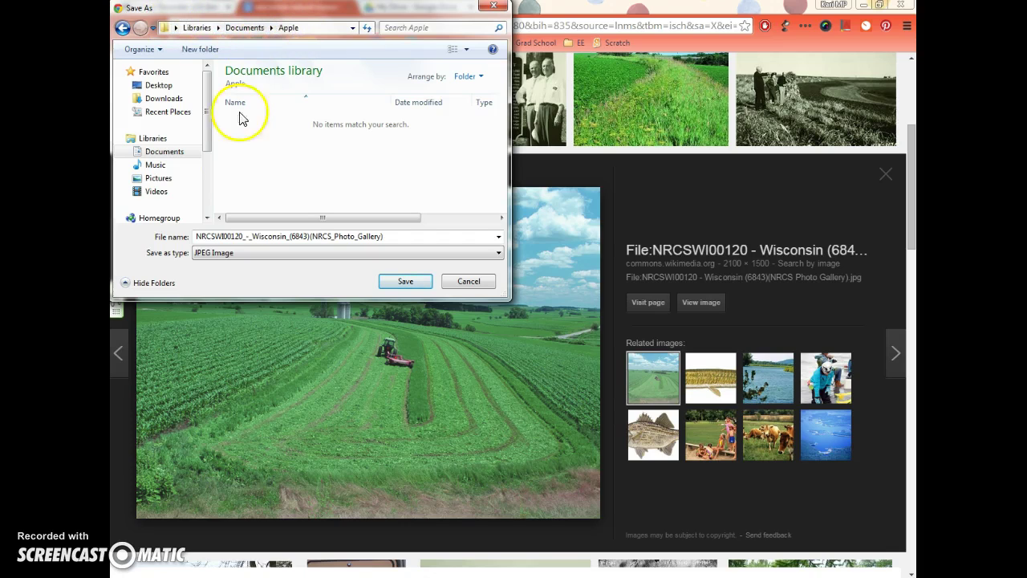
# Step: Name the image file CropFarming and save it as a JPEG image
pyautogui.click(198, 236)
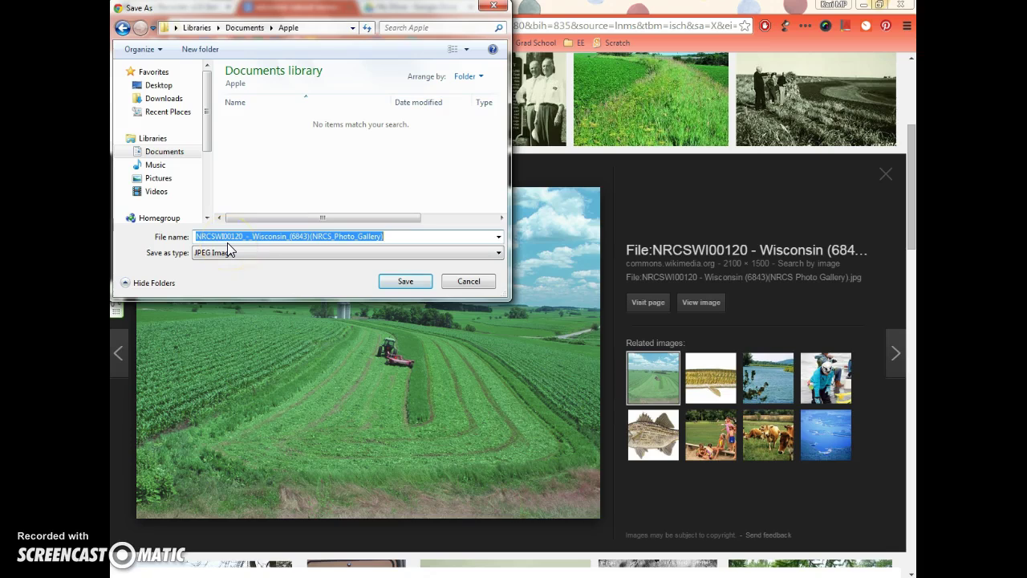
pyautogui.write('C')
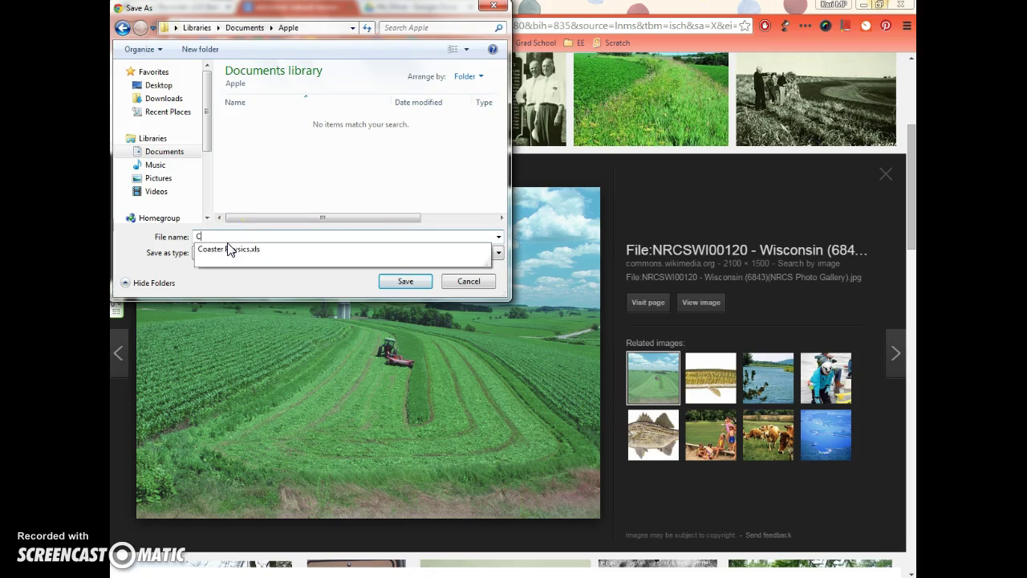
pyautogui.write('ropFarming')
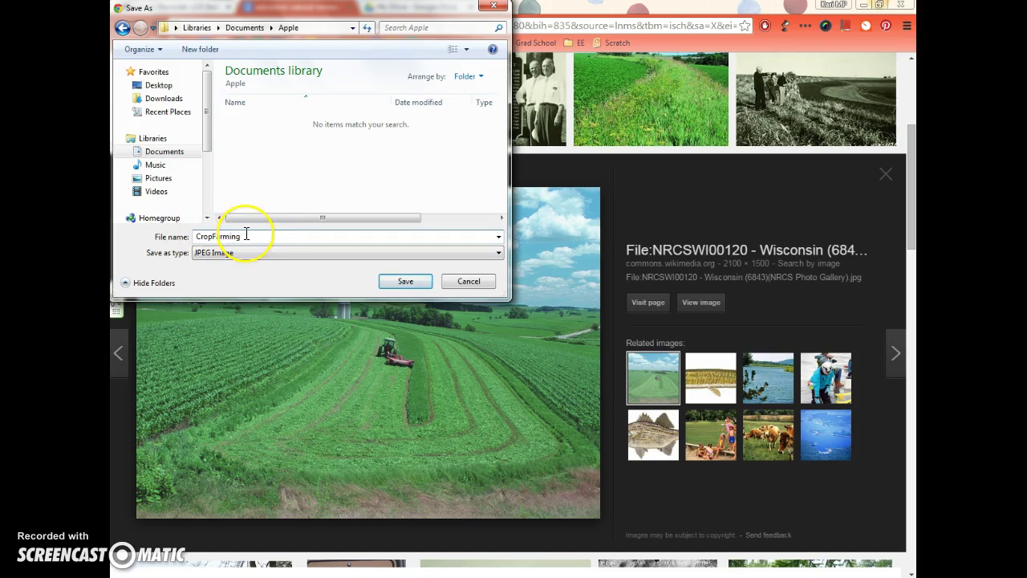
pyautogui.click(407, 283)
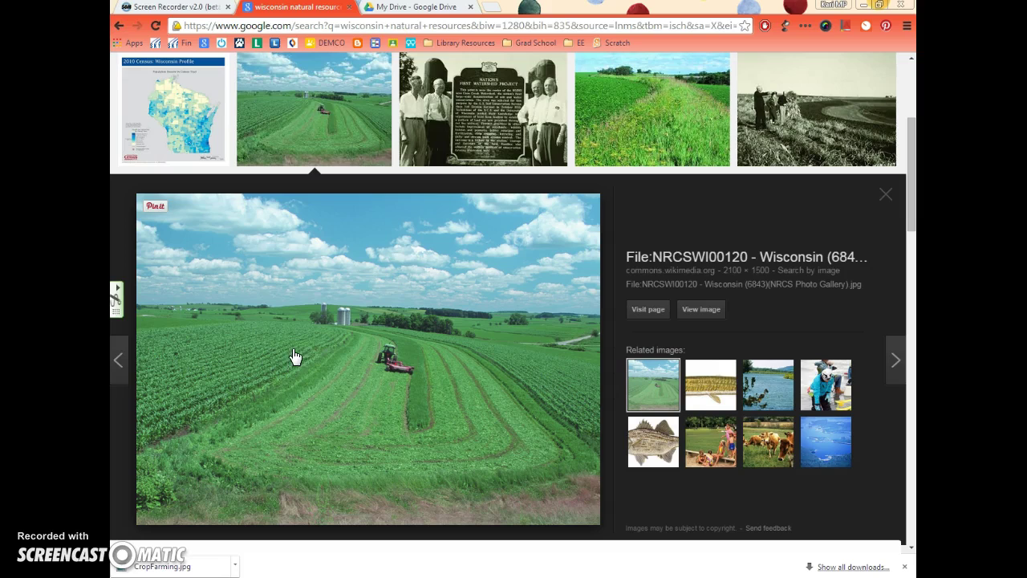
# Step: Go back to Google Drive and open the Wisconsin Images folder
pyautogui.click(399, 12)
pyautogui.click(685, 262)
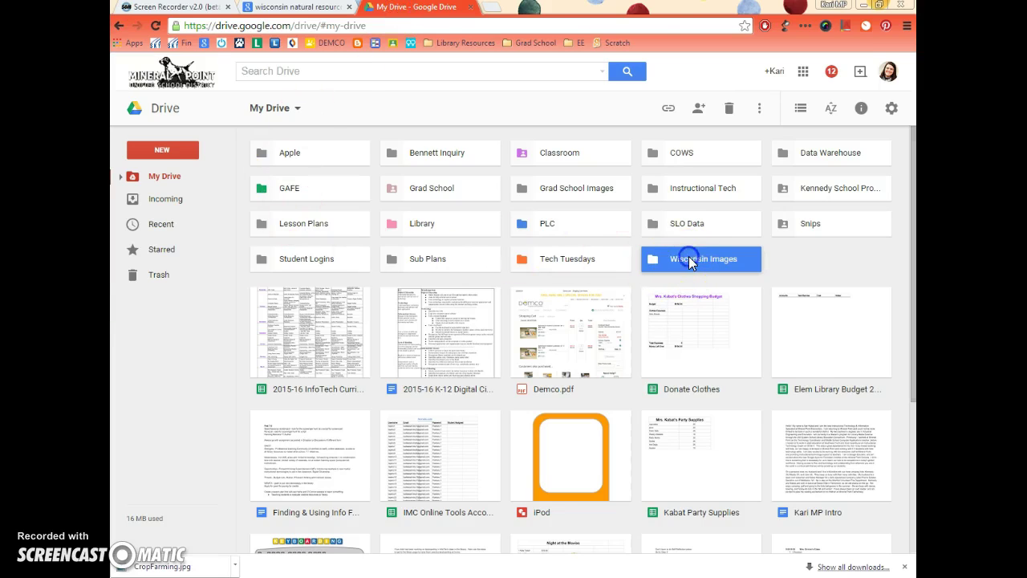
pyautogui.doubleClick(688, 257)
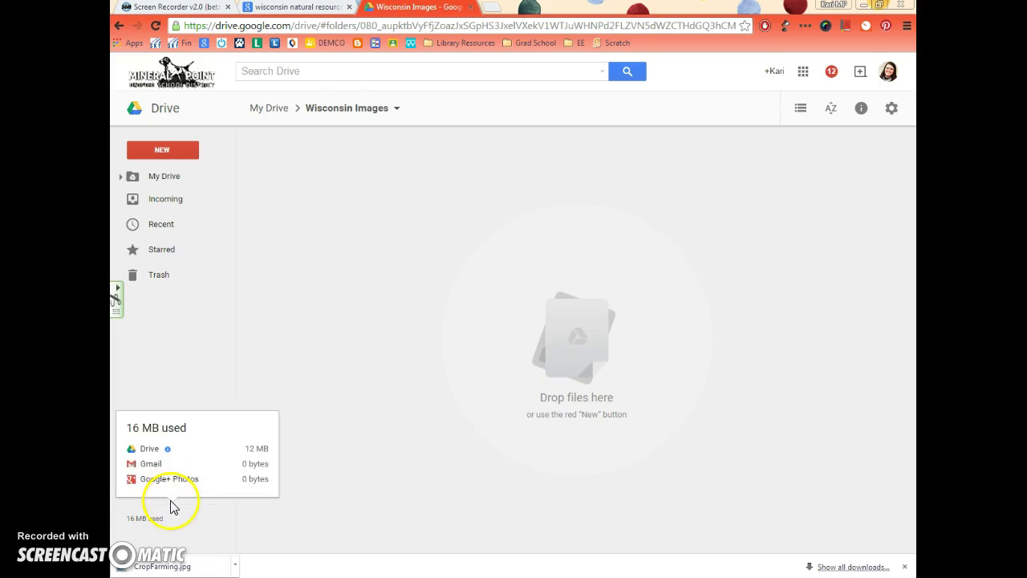
pyautogui.click(350, 434)
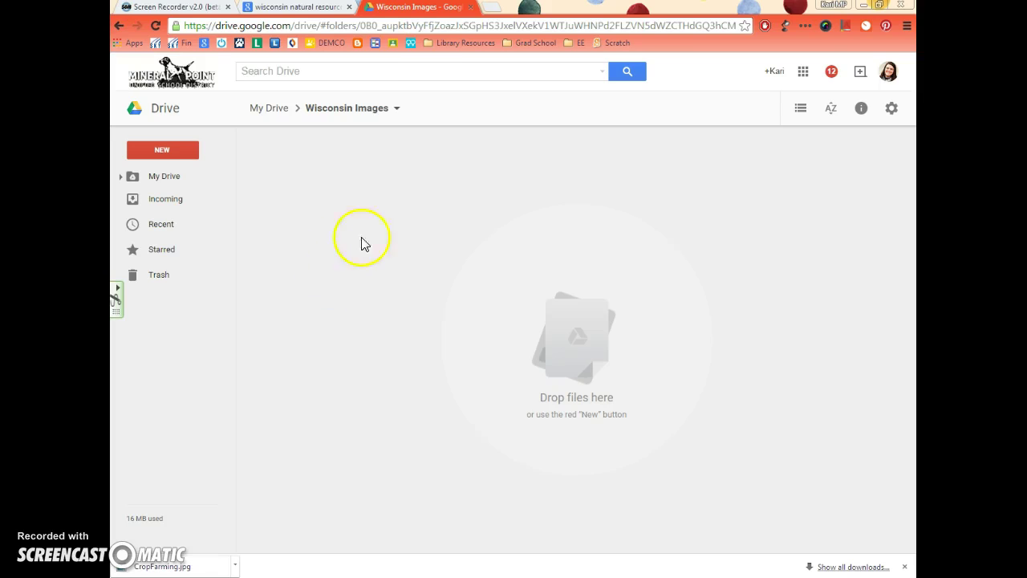
# Step: Return to the image search results and close the enlarged crop field photo
pyautogui.click(293, 10)
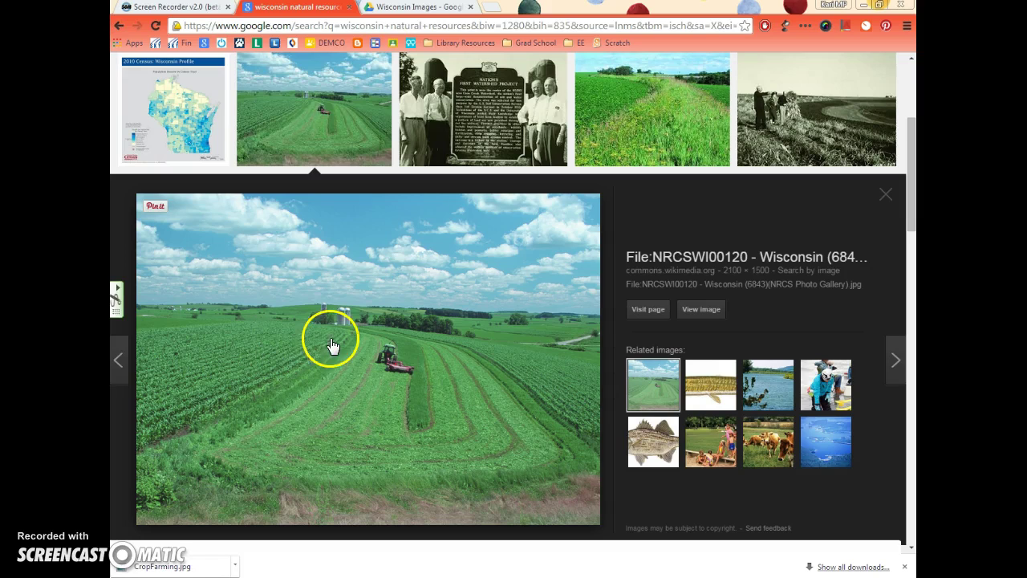
pyautogui.click(889, 198)
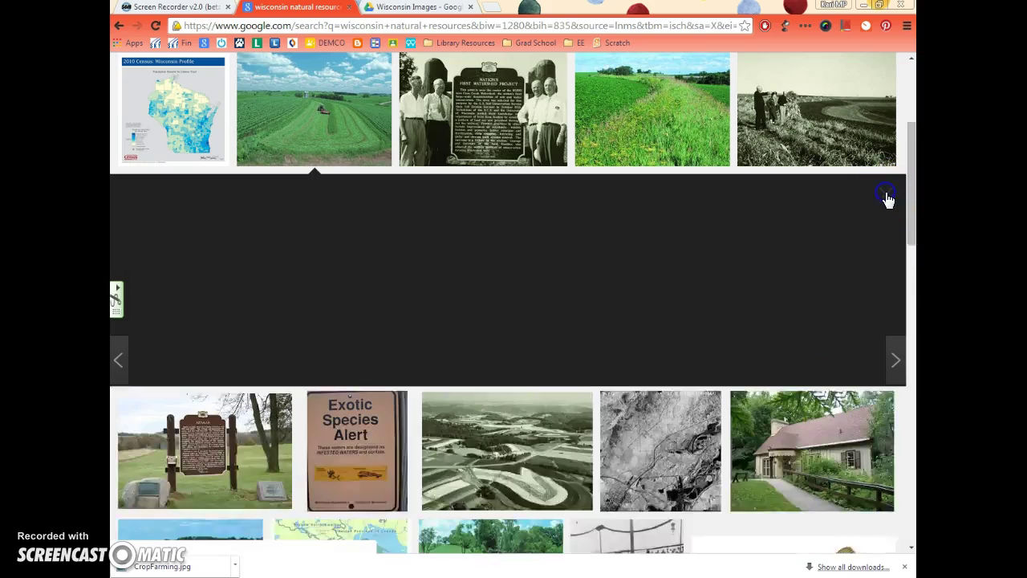
pyautogui.scroll(3, 551, 406)
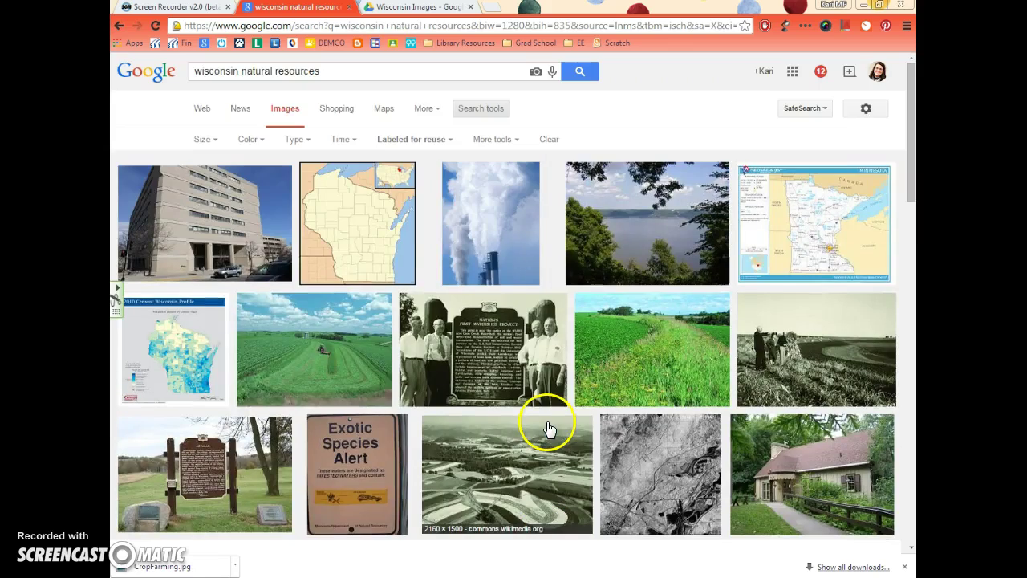